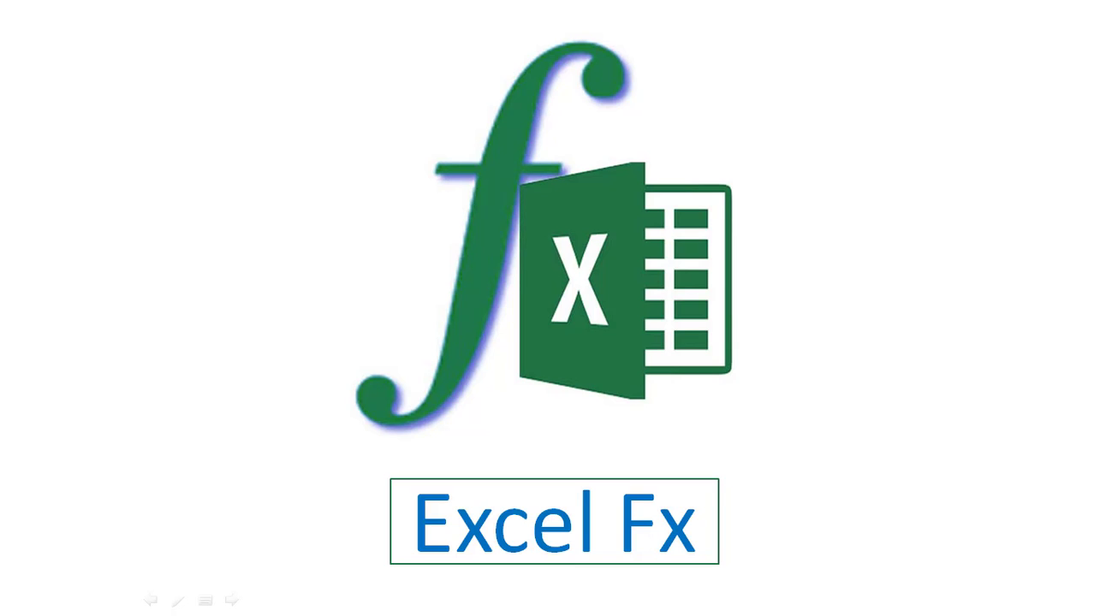
Advance the slide show from the Excel Fx logo to the 'If Statement (Part 1)' title slide
key(Right)
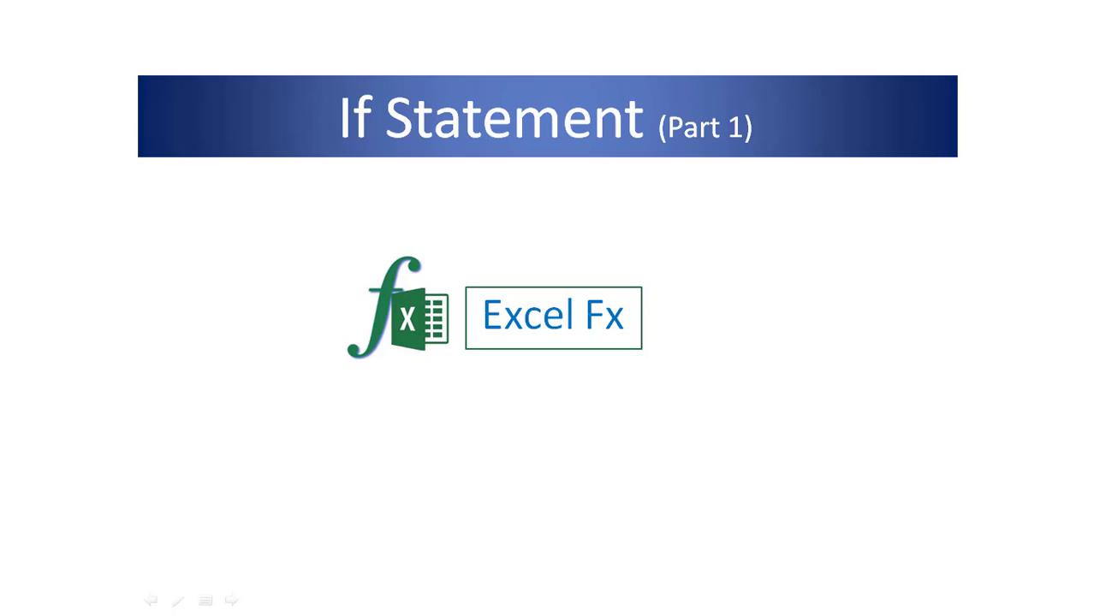
Advance through the What You'll Learn slide to the IF function description slide
key(Right)
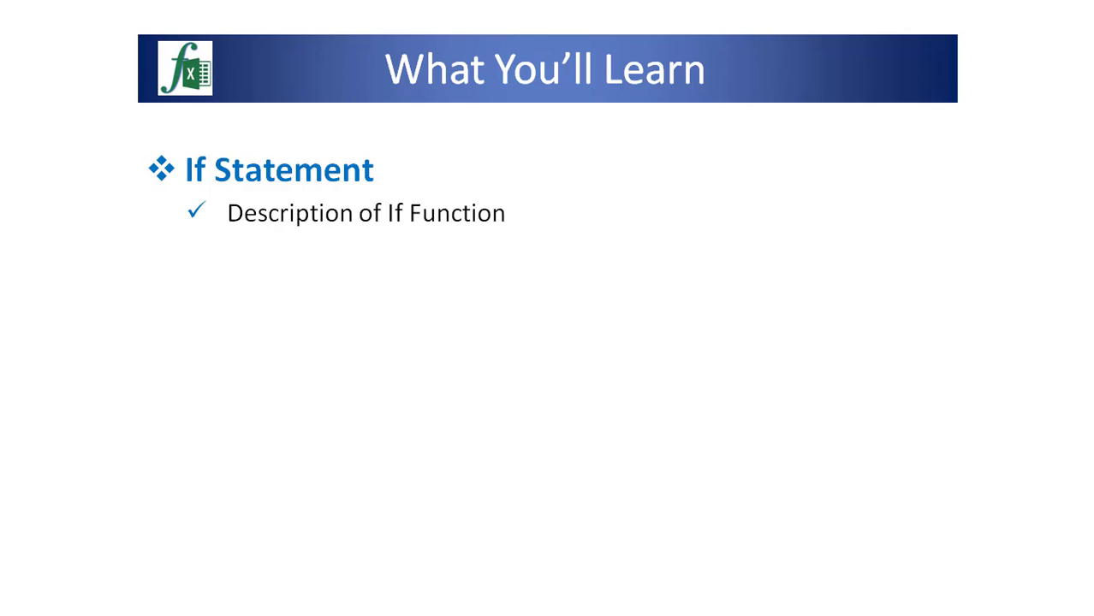
key(Right)
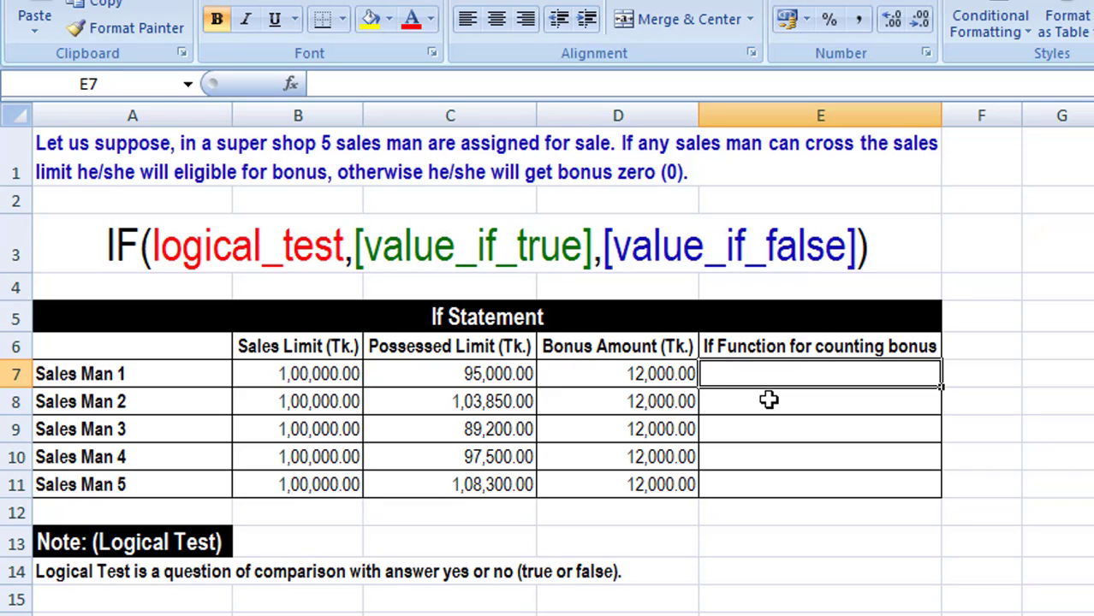
Enter =IF(C7>=B7,D7,0) in E7, giving Sales Man 1 a bonus of 0.00
text(=if)
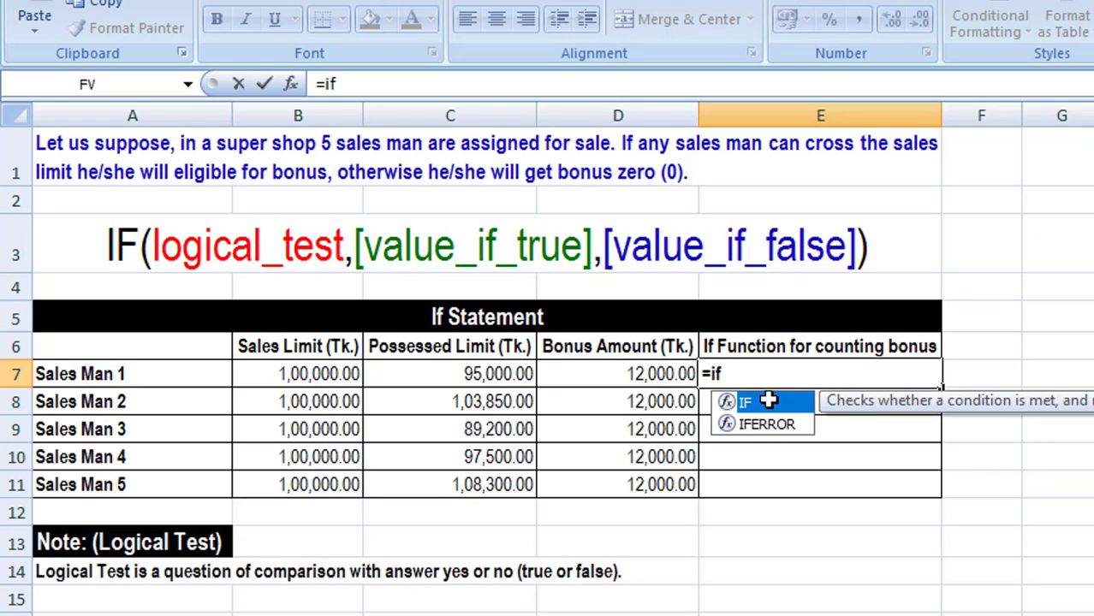
double_click(744, 401)
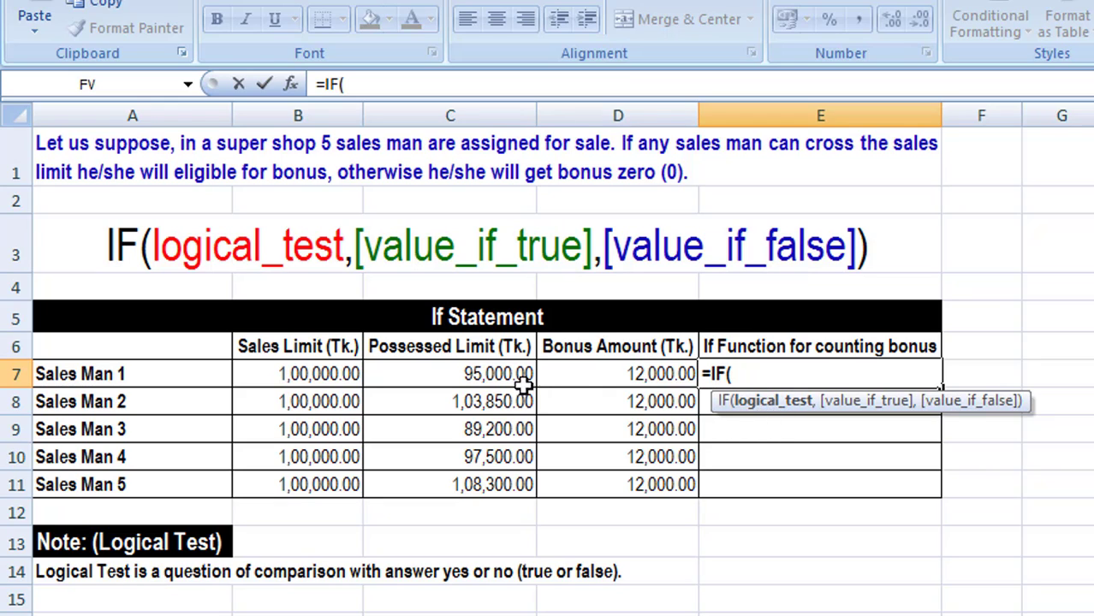
click(485, 376)
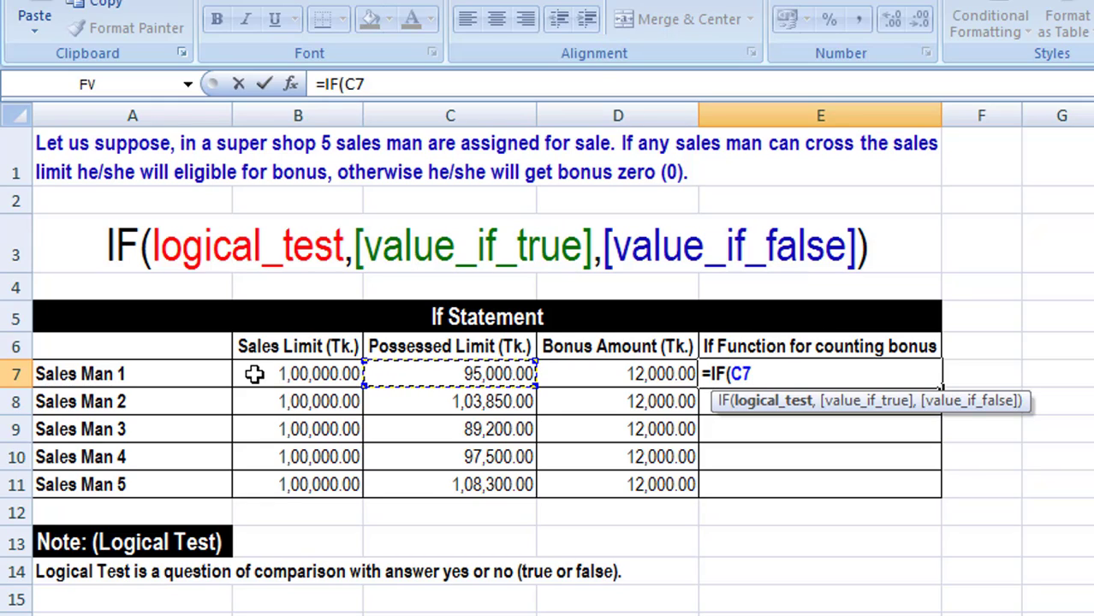
text(>)
text(=)
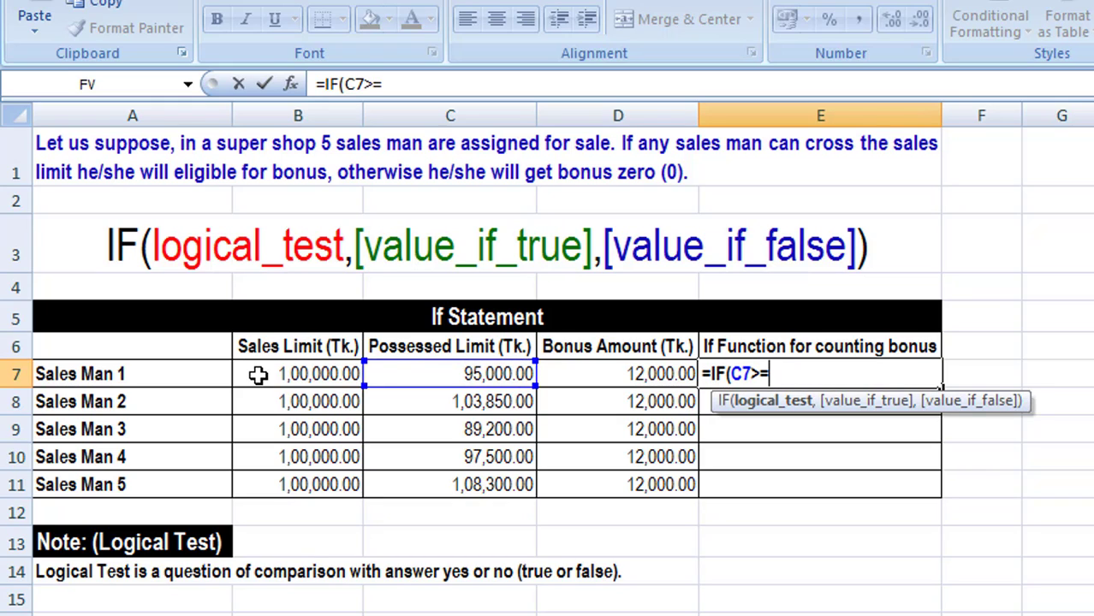
click(258, 374)
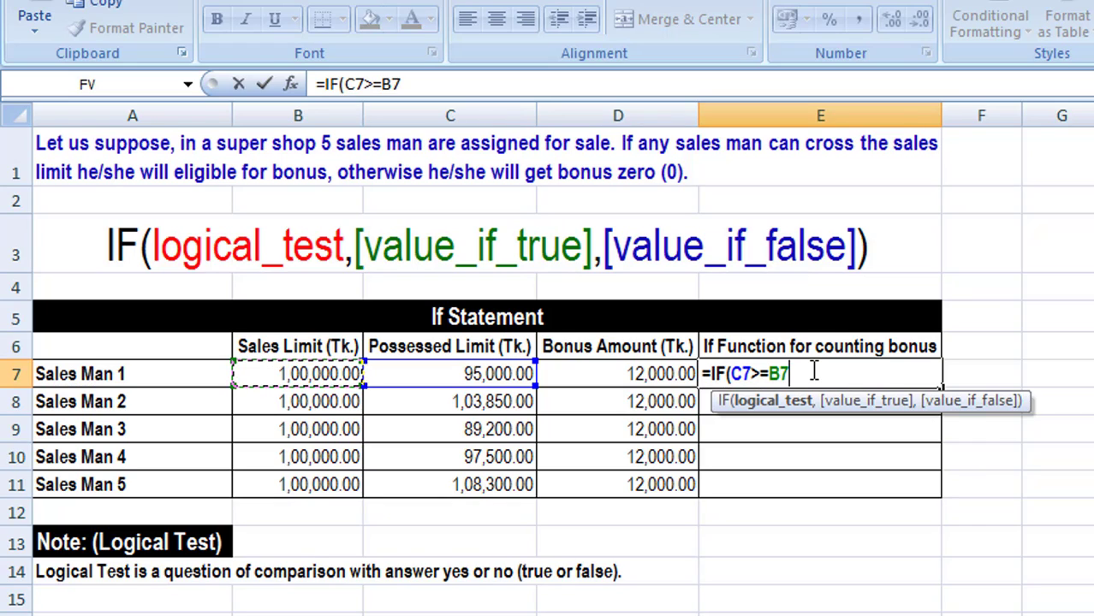
text(,)
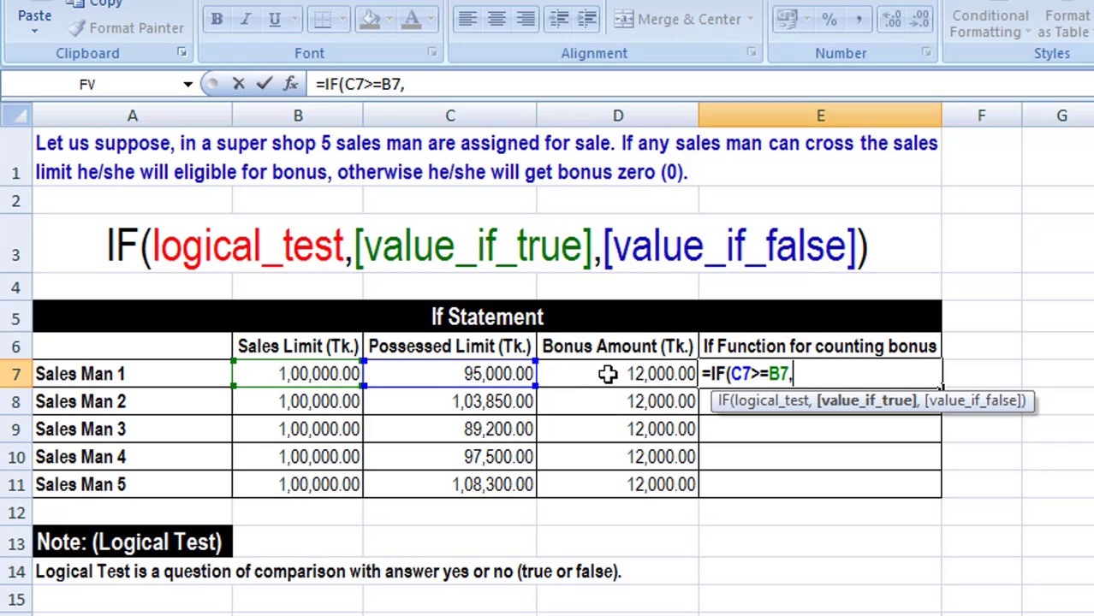
click(607, 374)
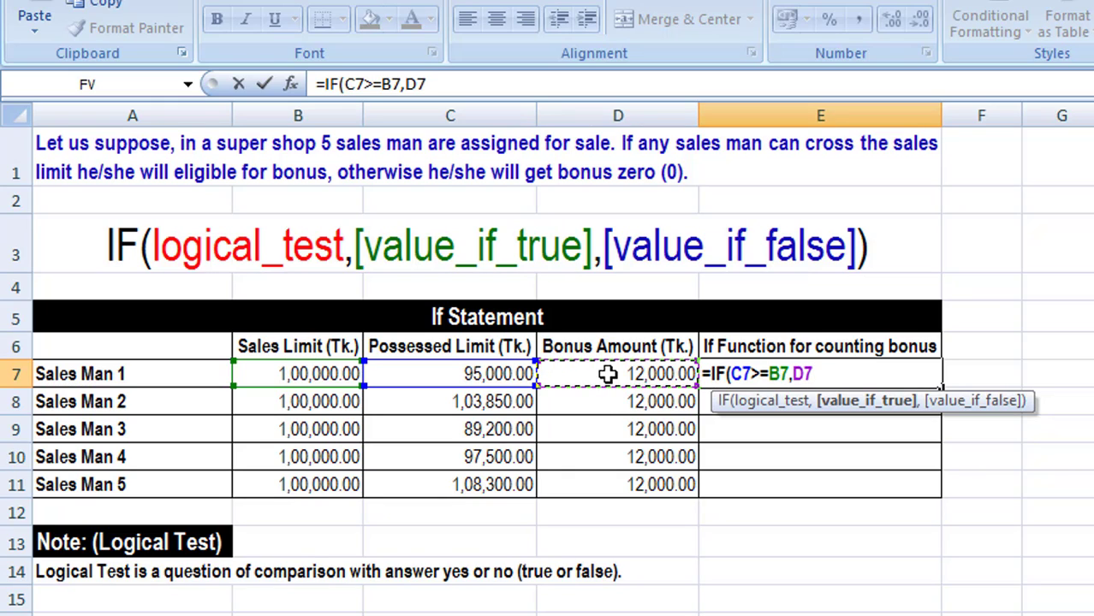
text(,)
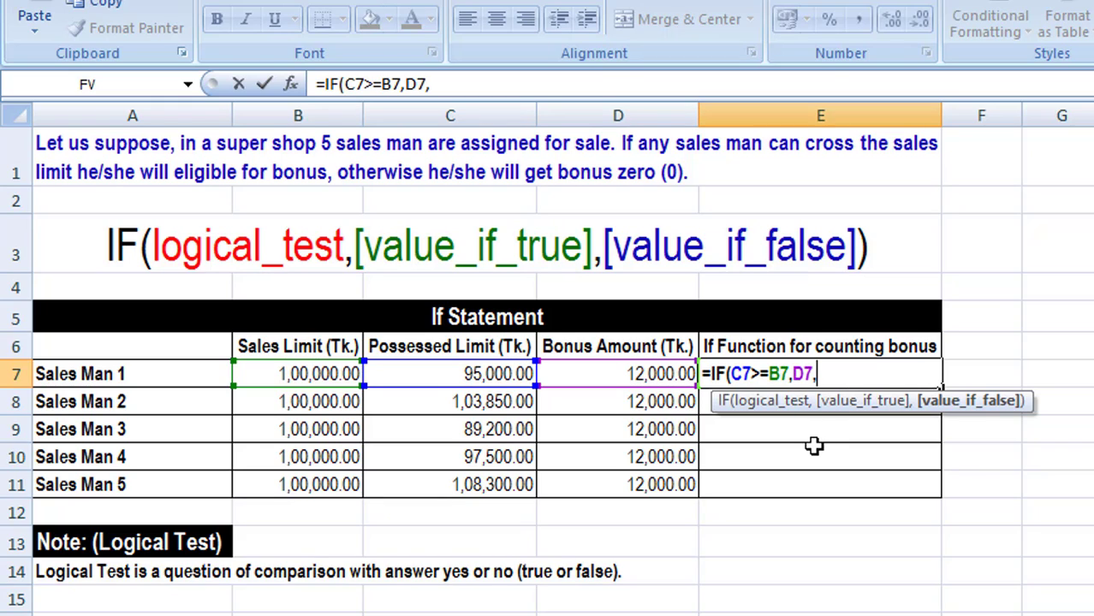
text(0)
text())
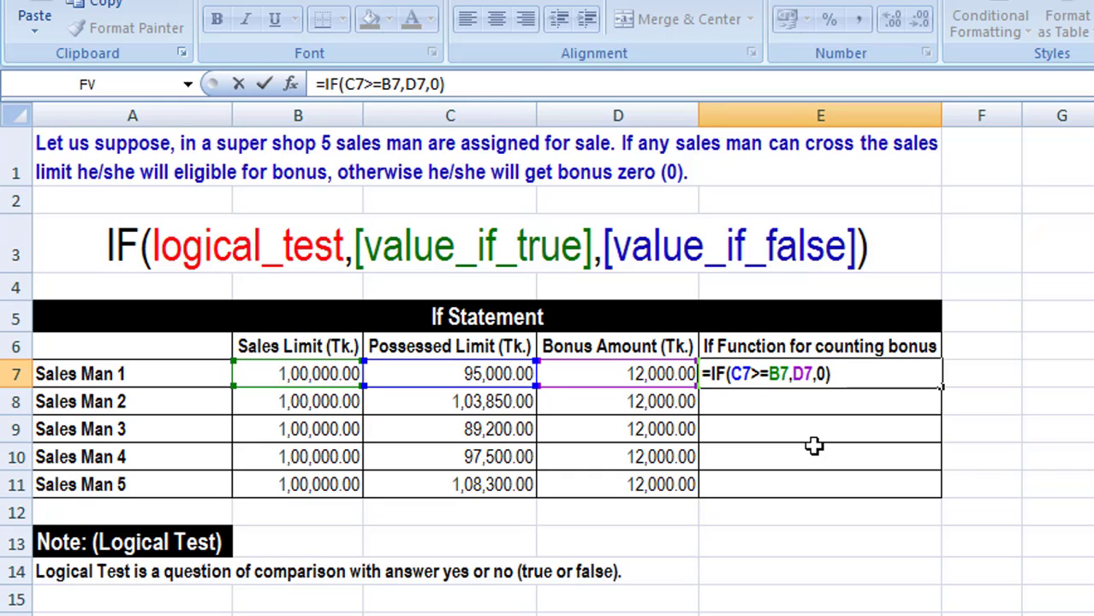
key(Return)
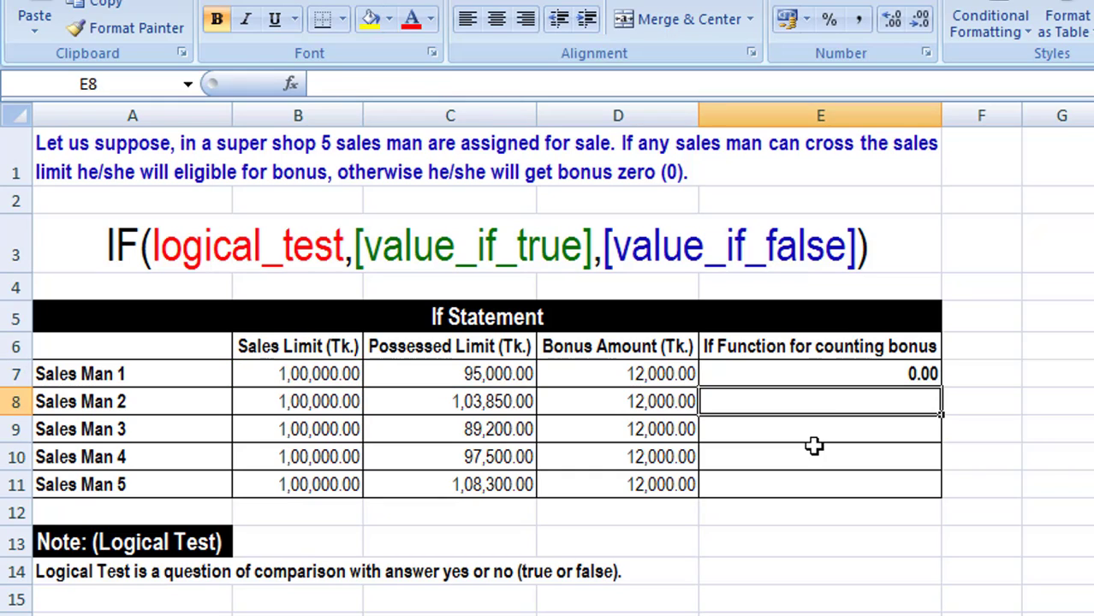
Fill E7's bonus formula down to E11 and check the copies in E8 and E11
click(859, 373)
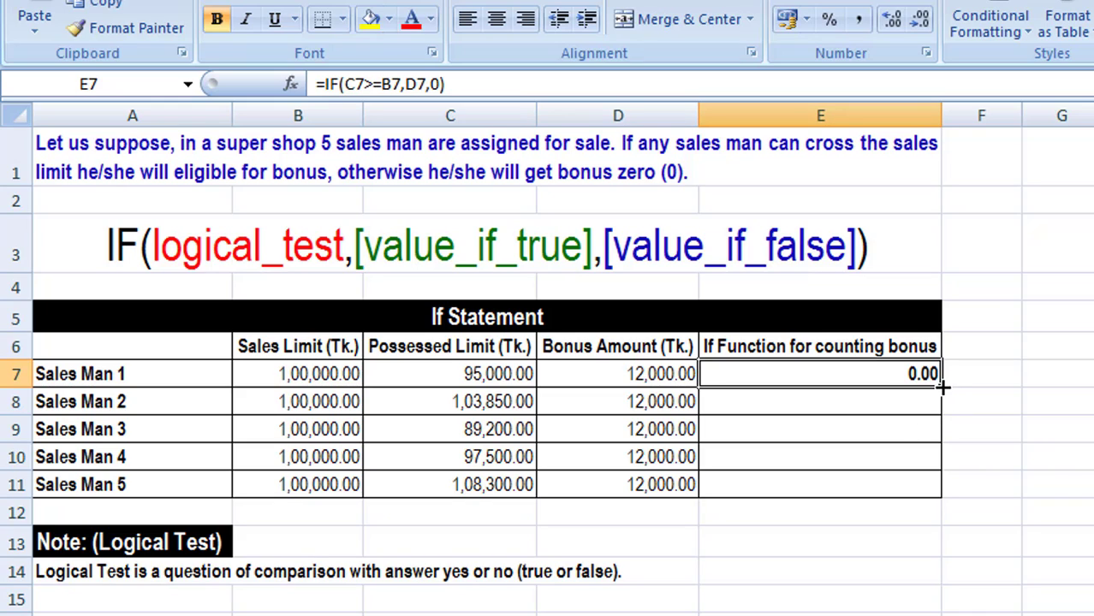
drag(941, 387, 942, 480)
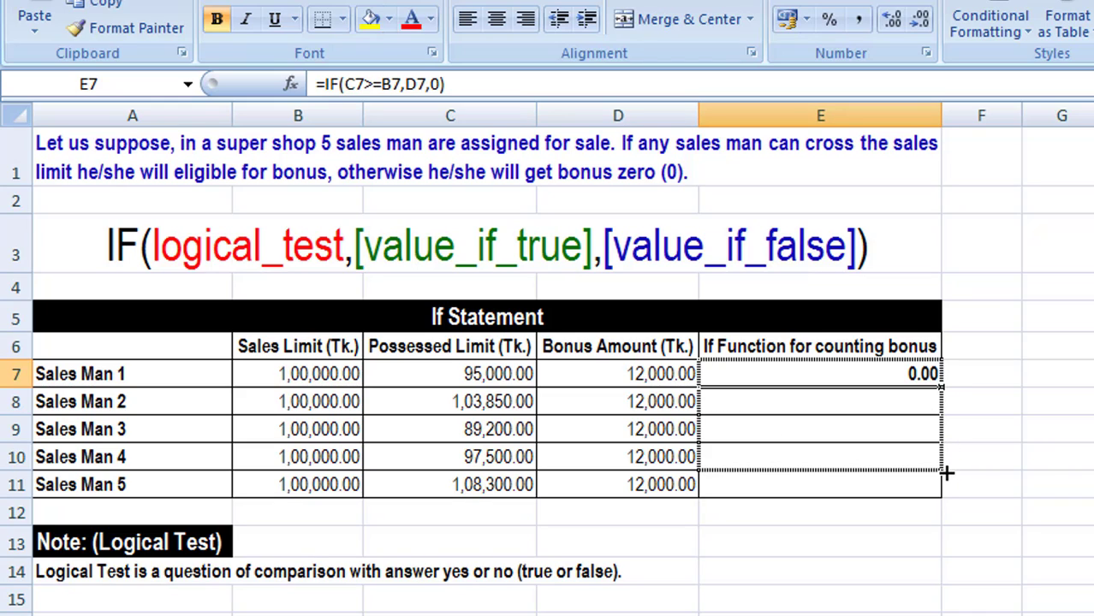
drag(942, 481, 941, 490)
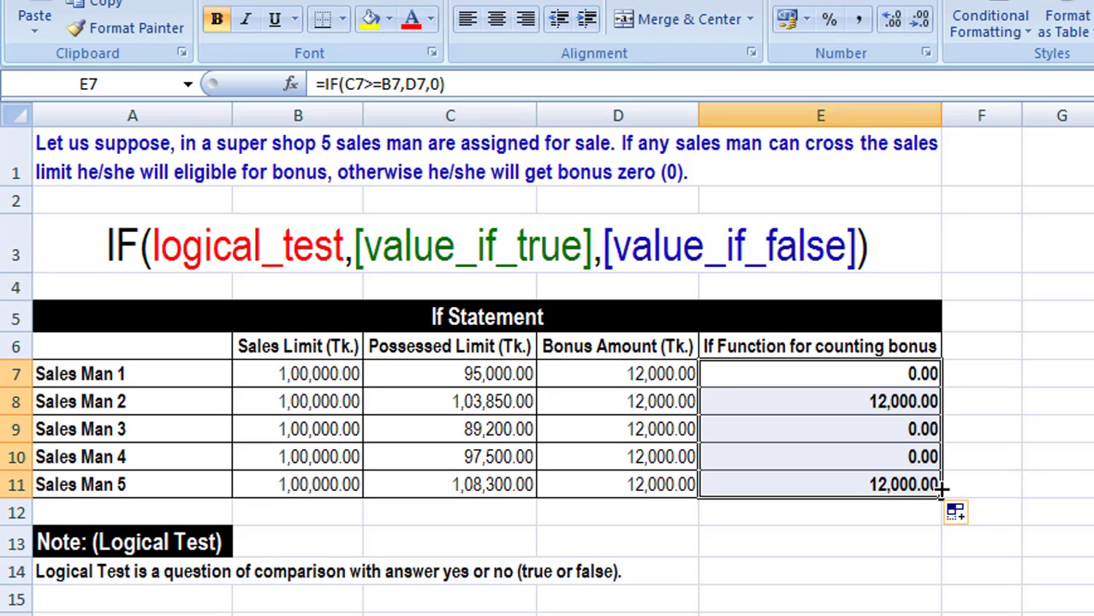
click(846, 403)
click(817, 486)
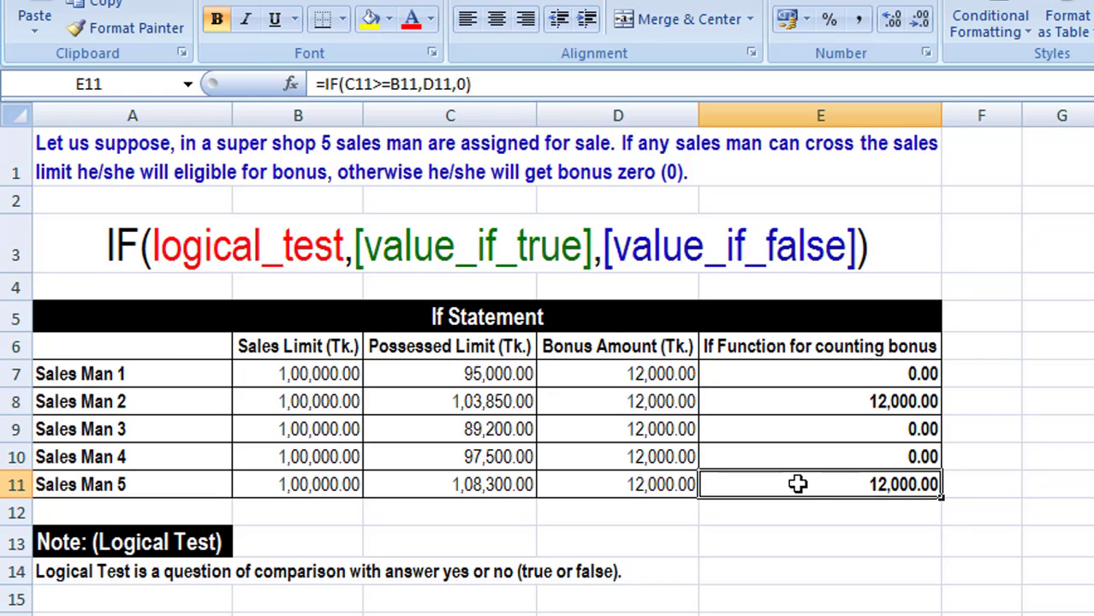
Change E7 to =IF(C7>=B7,"Get Bonus","Not Eligible"), replacing D7 and 0
click(813, 369)
double_click(814, 372)
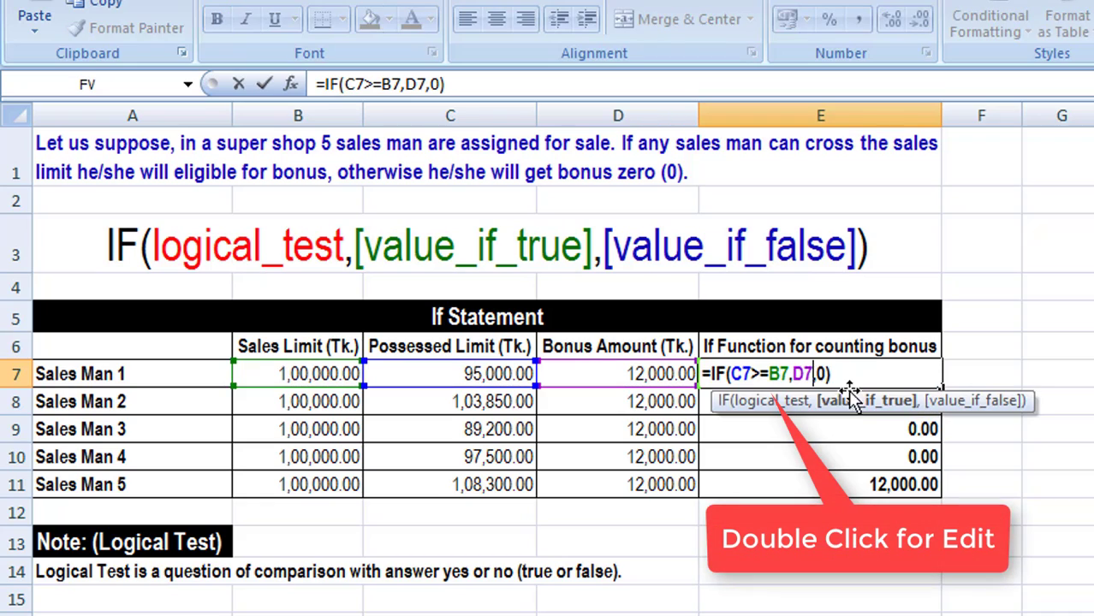
double_click(808, 373)
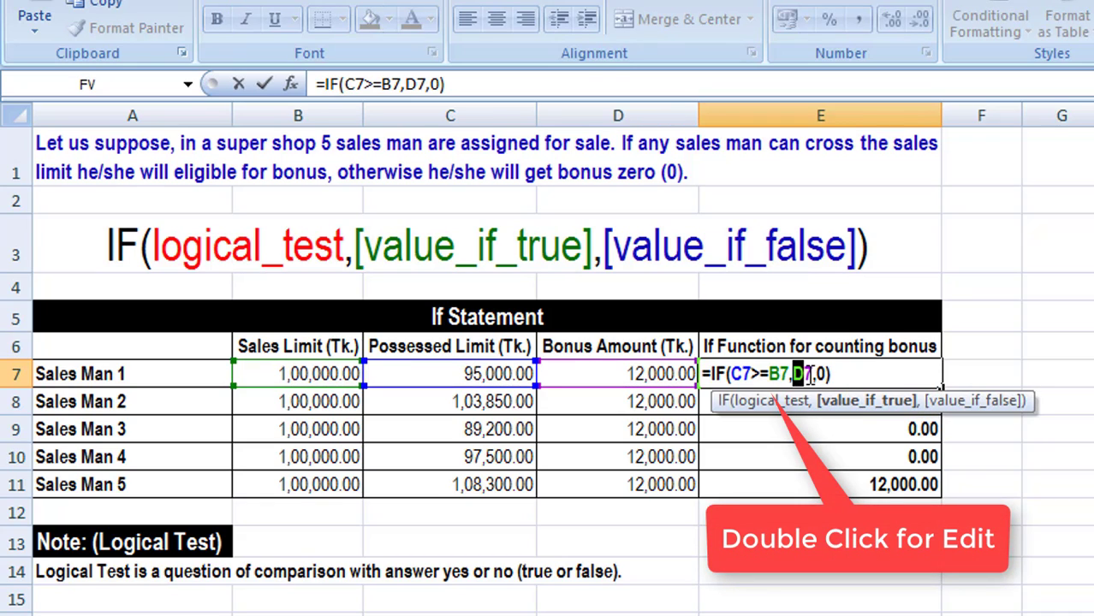
click(817, 374)
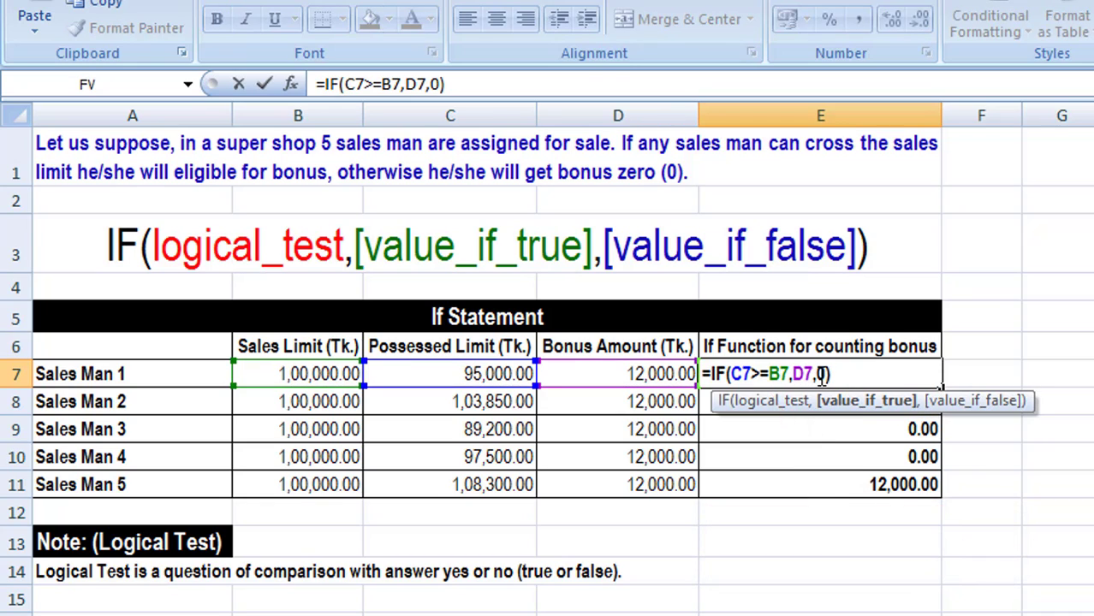
click(821, 374)
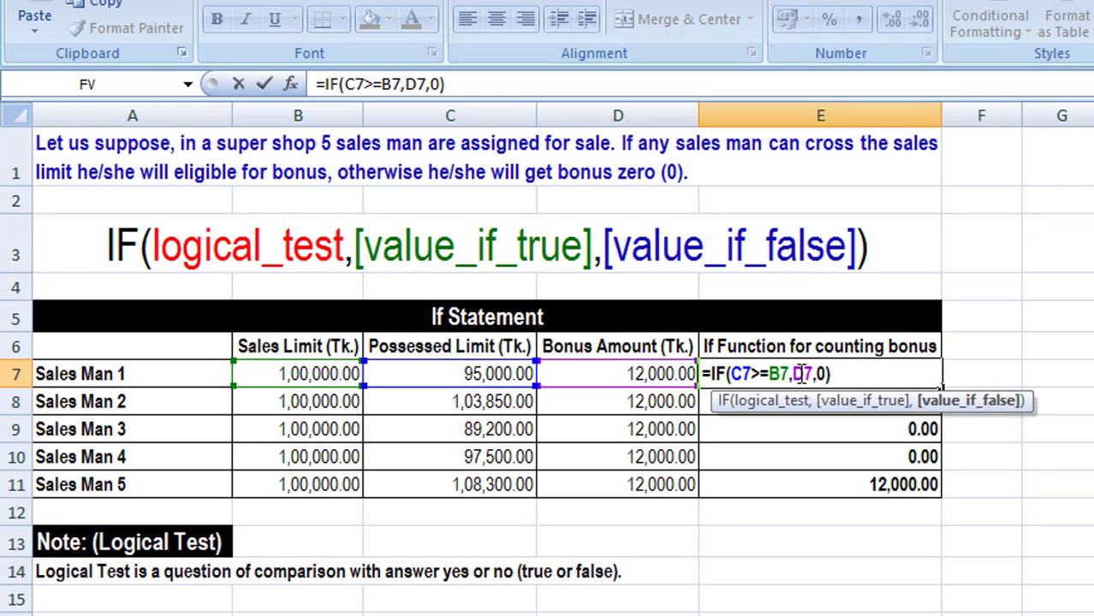
double_click(808, 373)
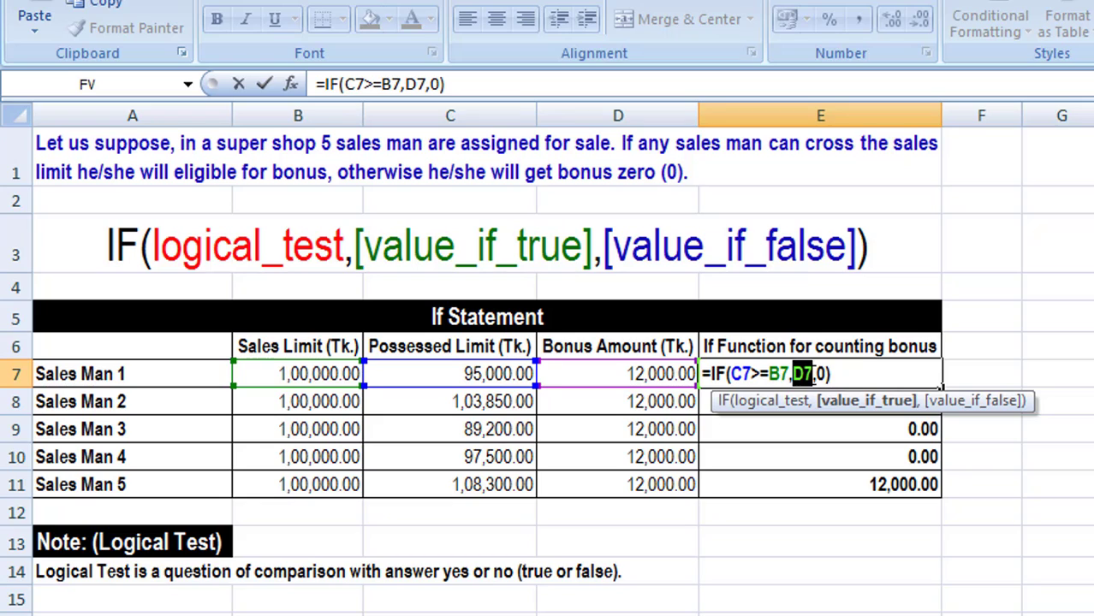
text("Get)
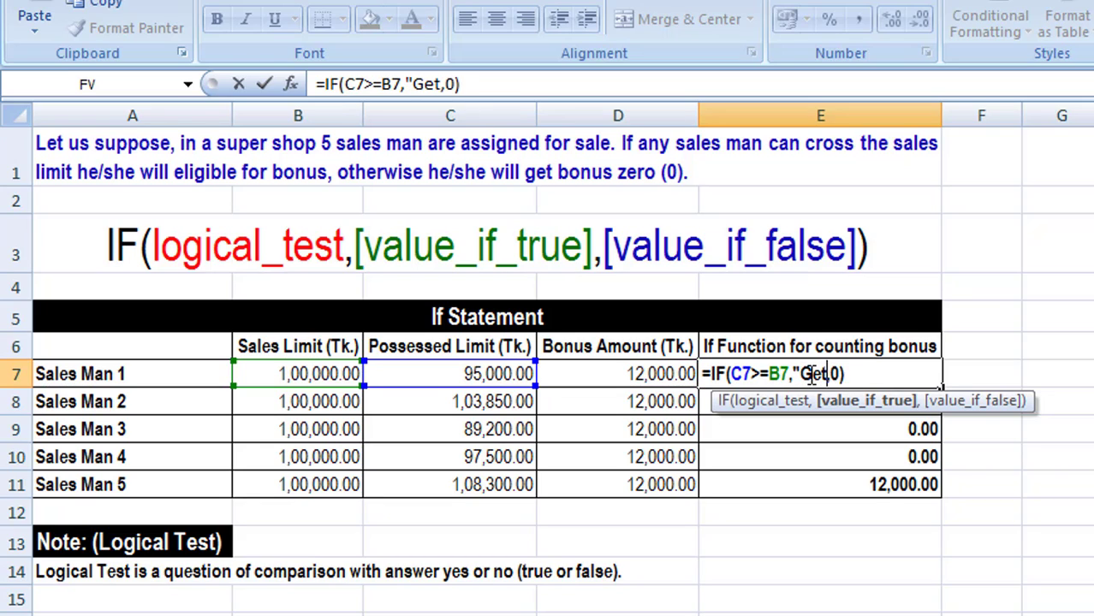
text( Bonus)
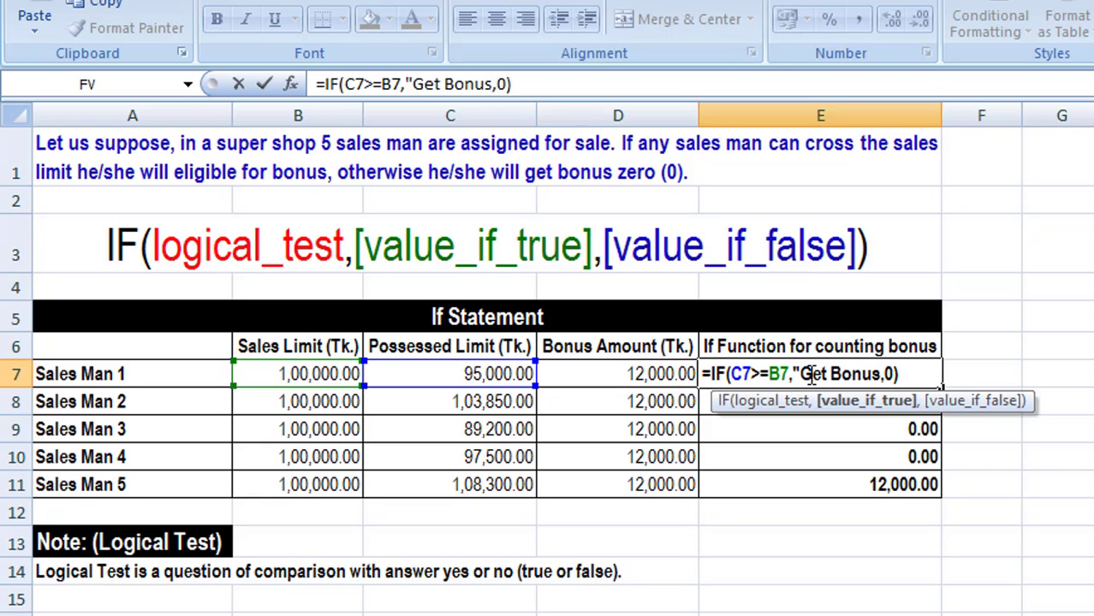
text(")
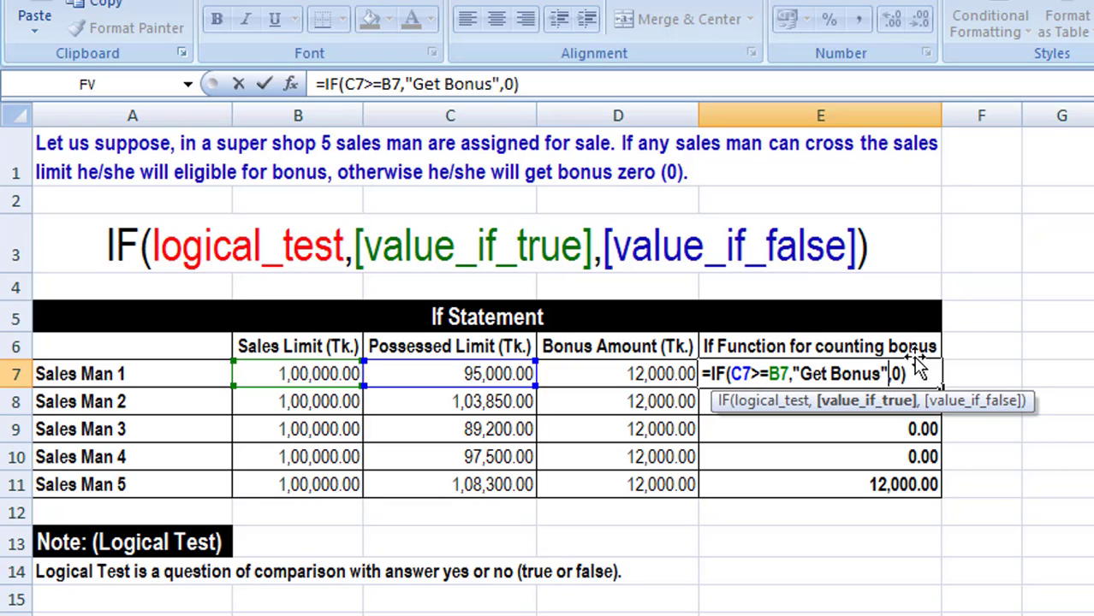
click(901, 373)
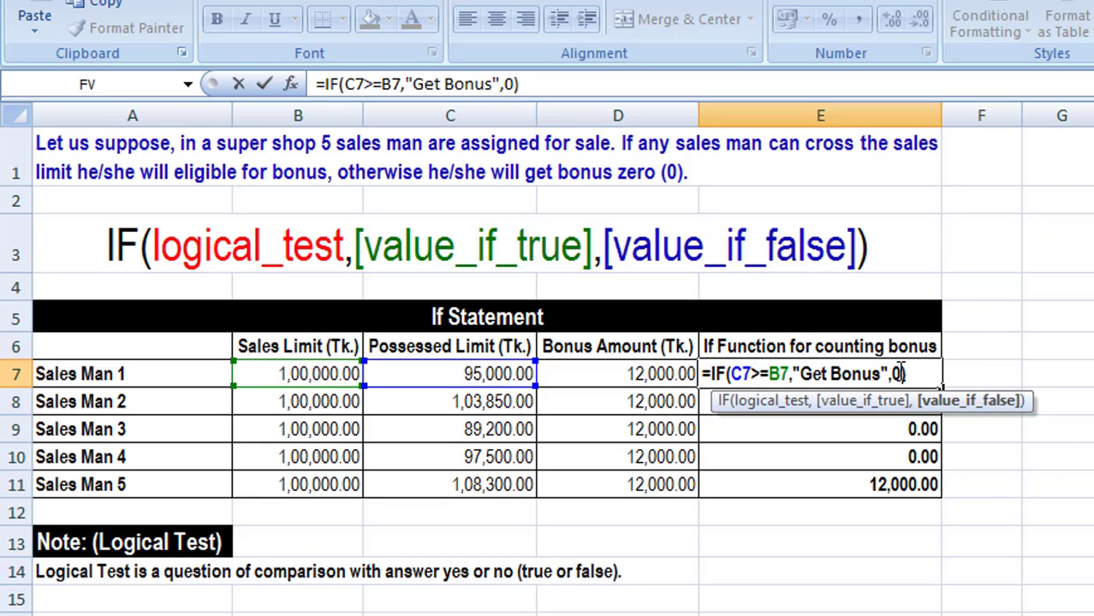
key(BackSpace)
text("Not )
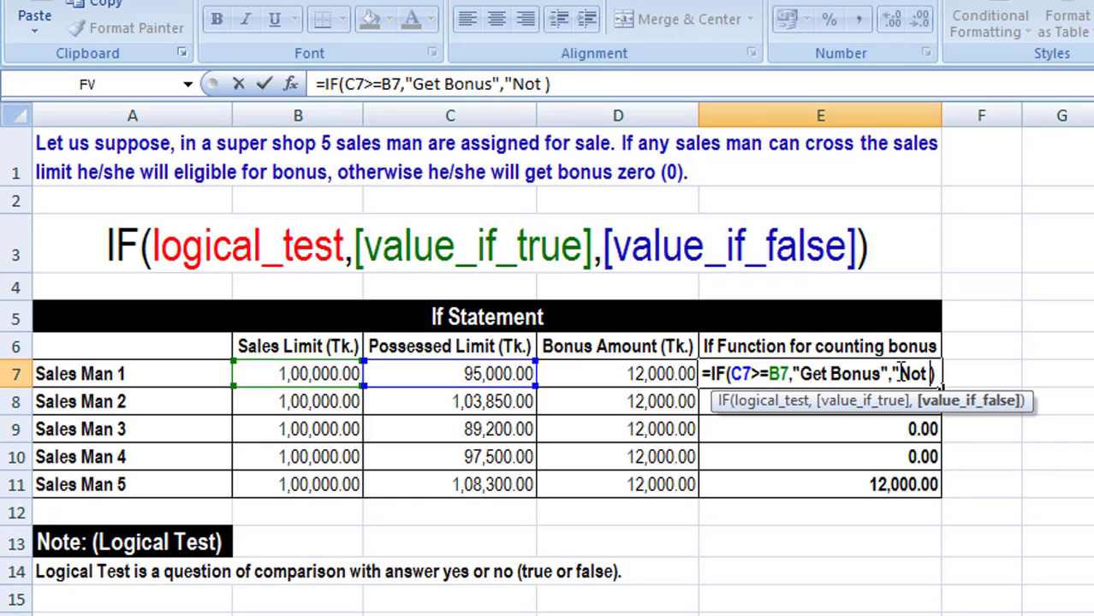
text(Eligib)
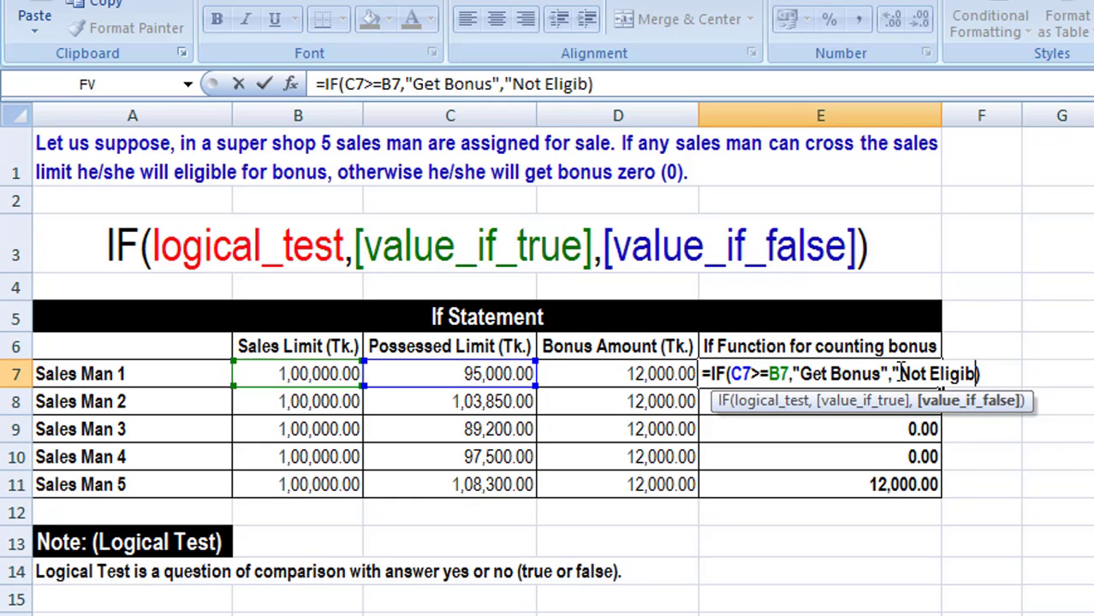
text(le")
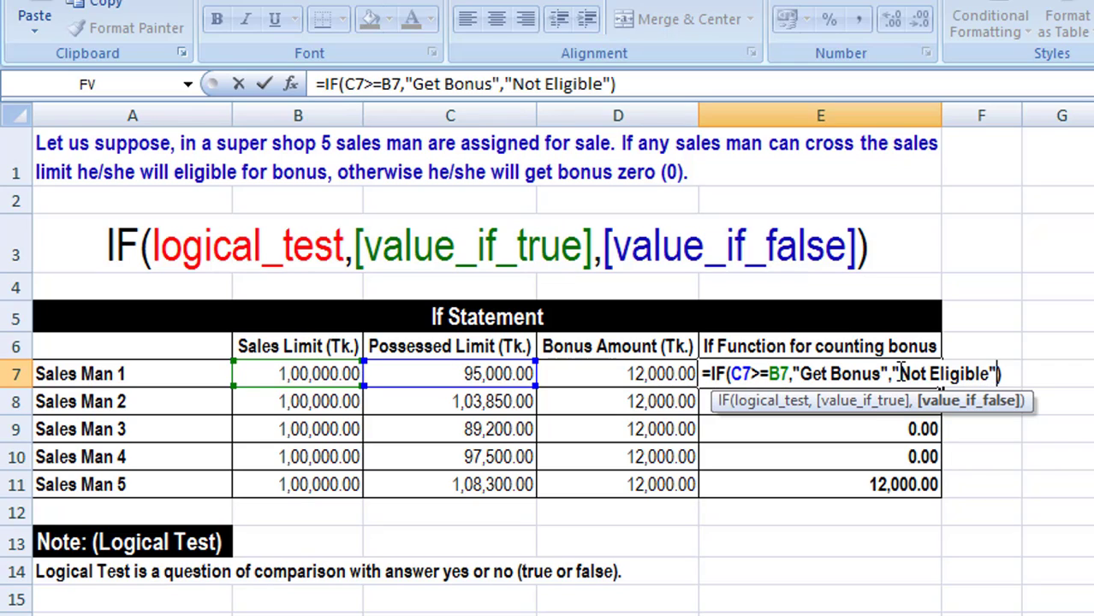
key(Return)
Fill E7's text formula down to E11 and check the results in E8 and E11
click(875, 374)
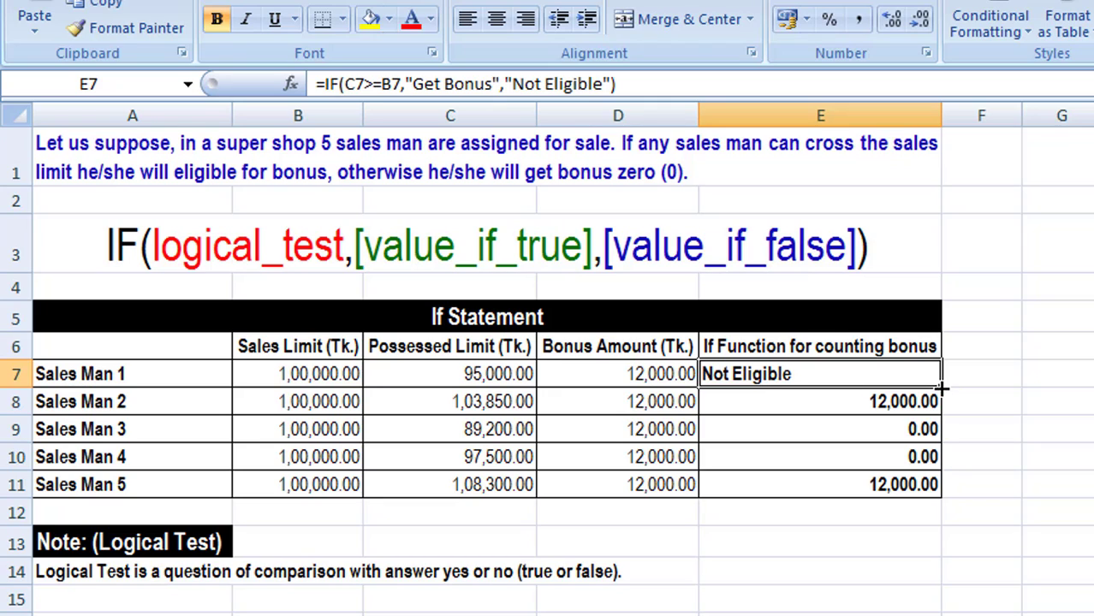
double_click(941, 388)
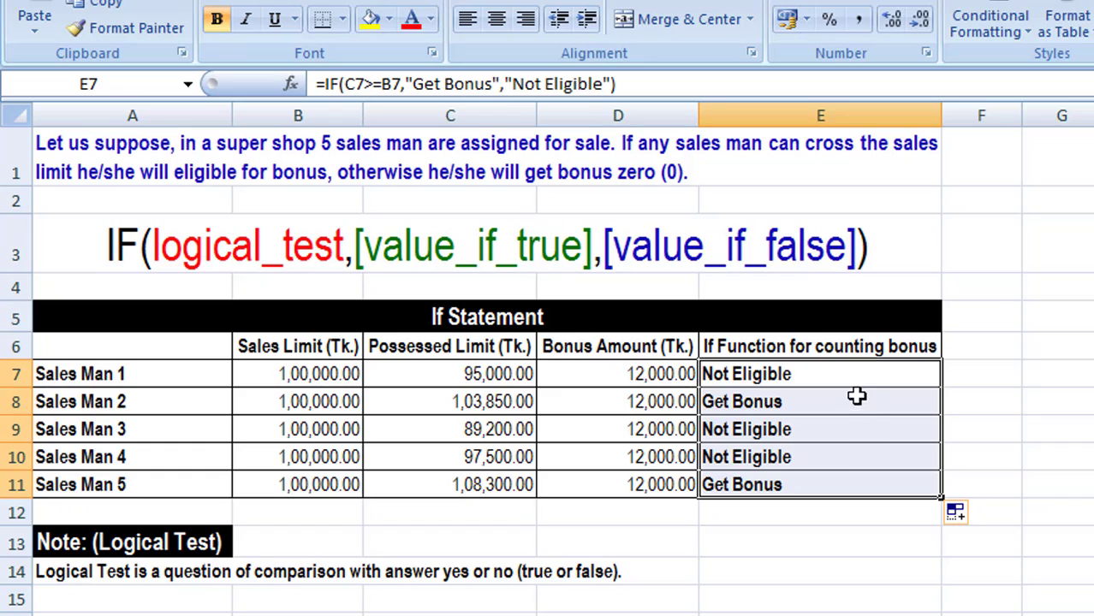
click(783, 402)
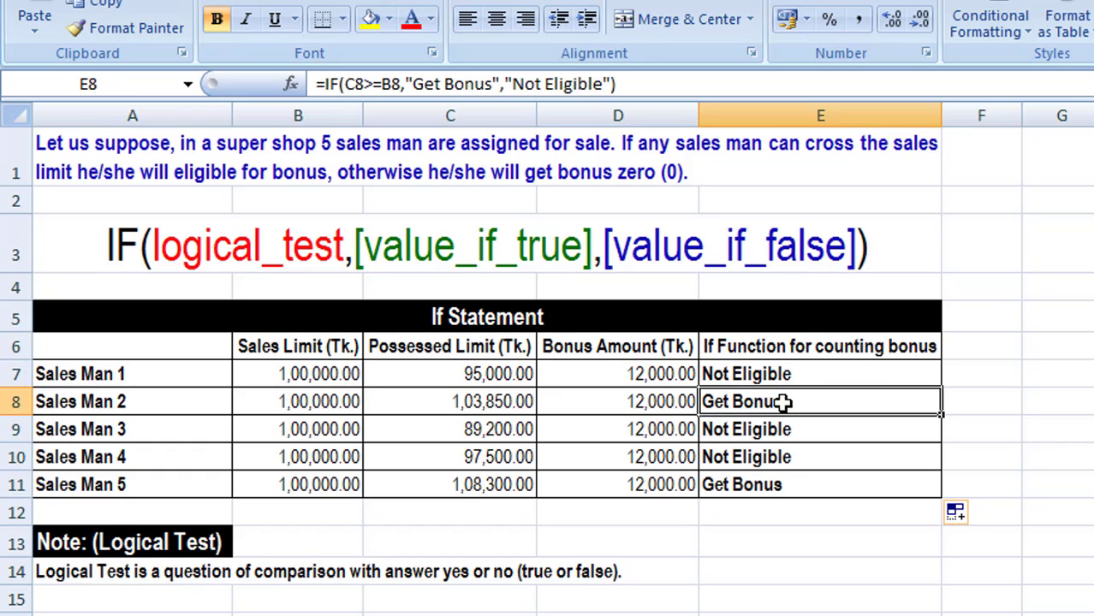
click(788, 484)
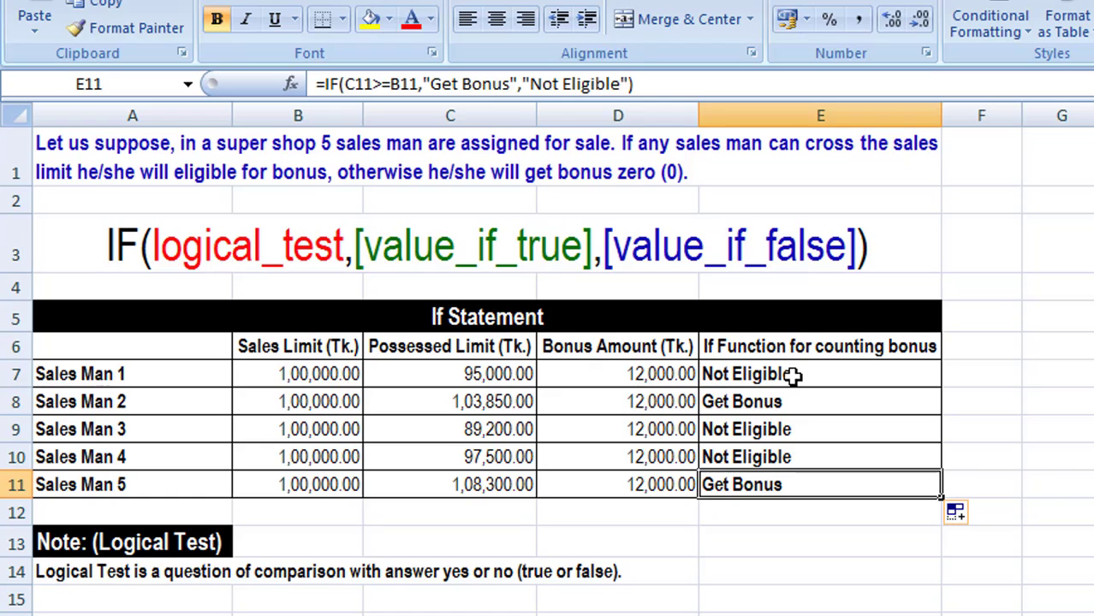
click(794, 375)
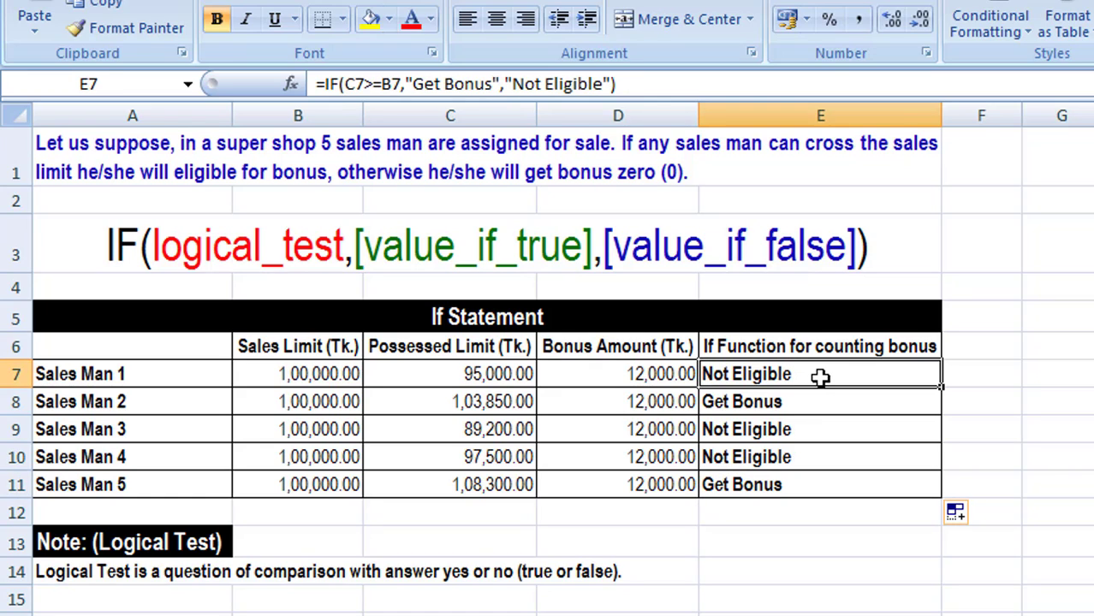
Remove 'Not Eligible' from E7, making it =IF(C7>=B7,"Get Bonus","")
double_click(820, 376)
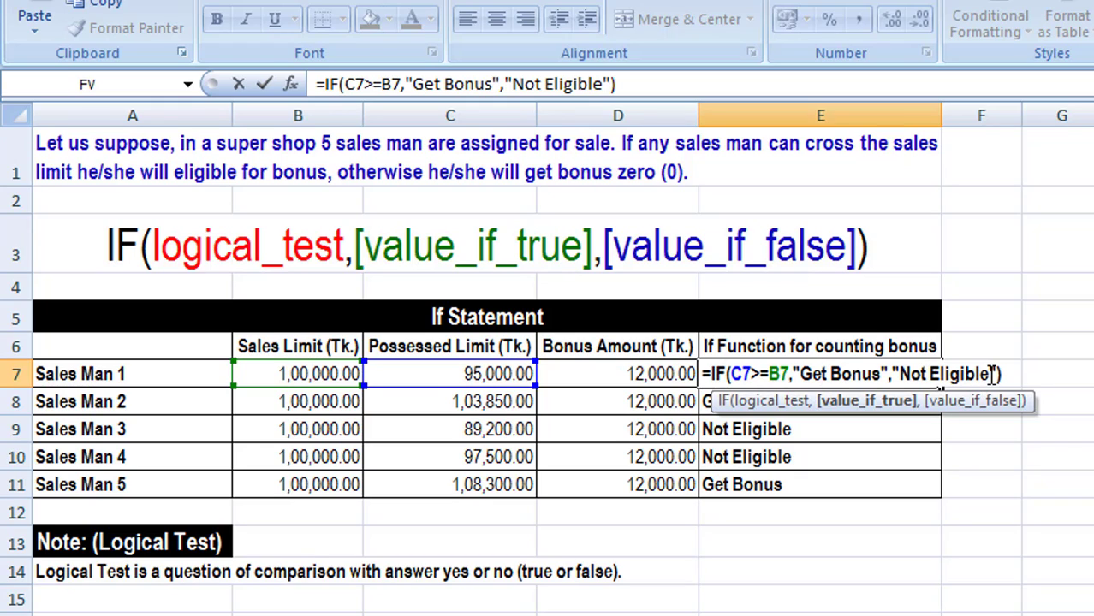
click(991, 373)
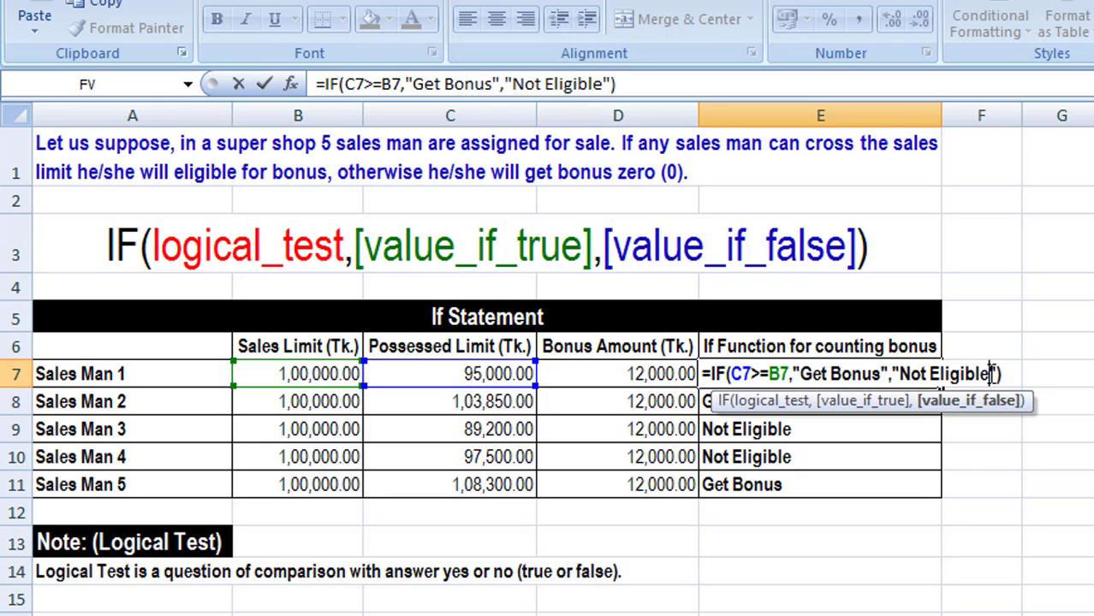
key(BackSpace)
key(BackSpace)
key(BackSpace)
key(BackSpace)
key(BackSpace)
key(BackSpace)
key(BackSpace)
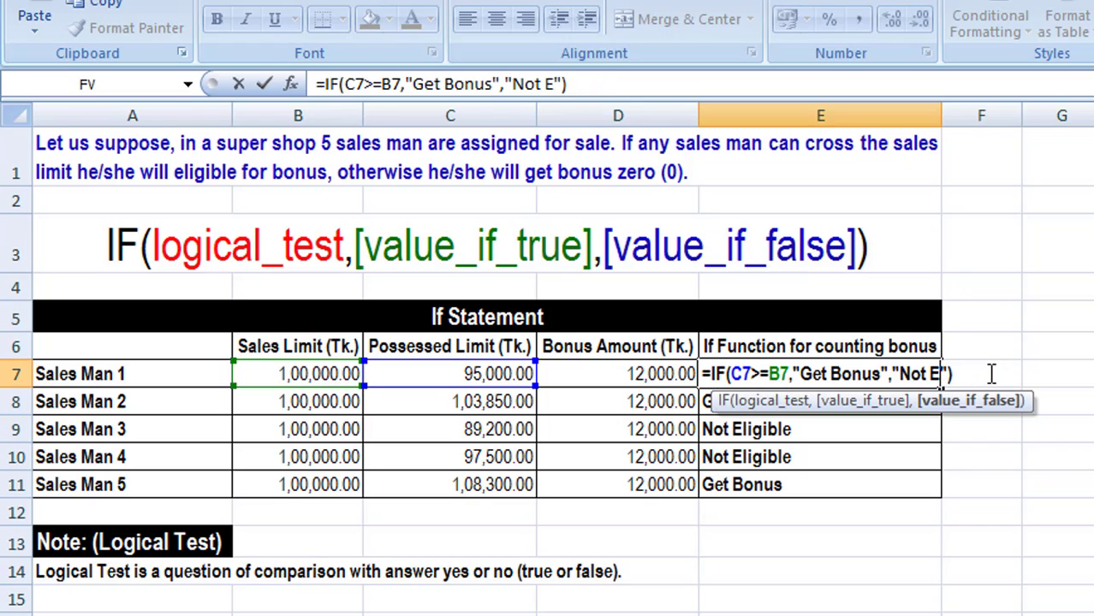
key(BackSpace)
key(BackSpace)
key(BackSpace)
key(BackSpace)
key(BackSpace)
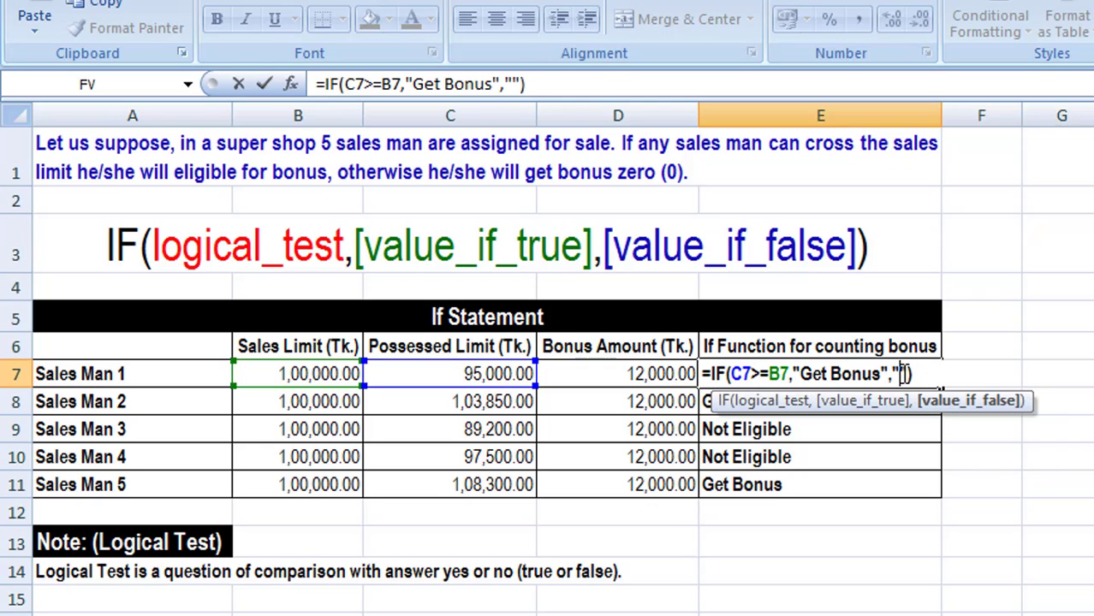
click(902, 373)
key(Return)
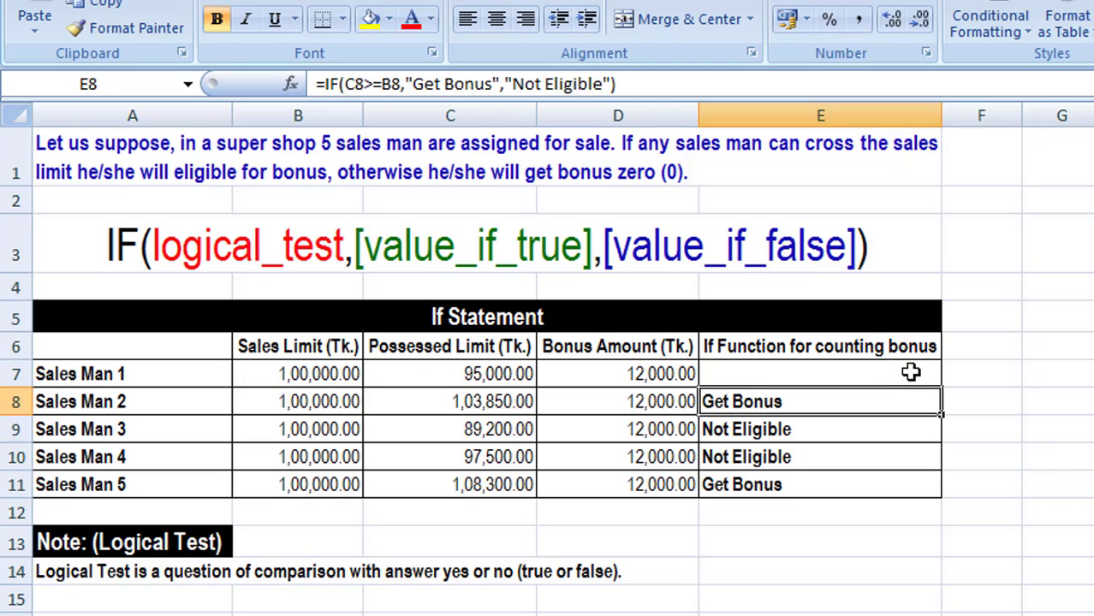
Fill E7's blank-if-false formula down through E11
click(910, 373)
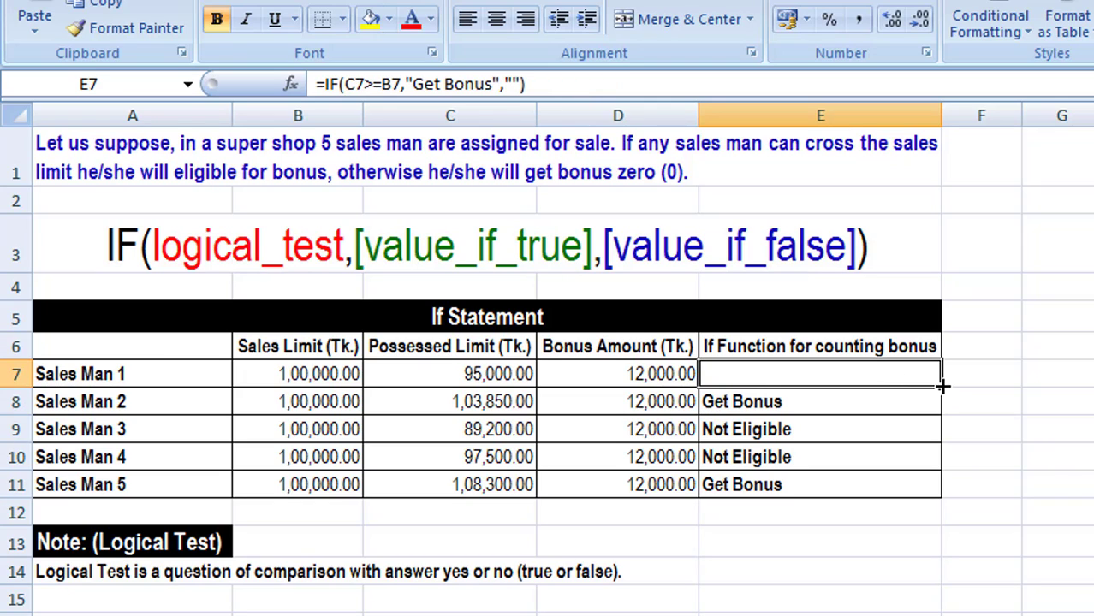
double_click(942, 386)
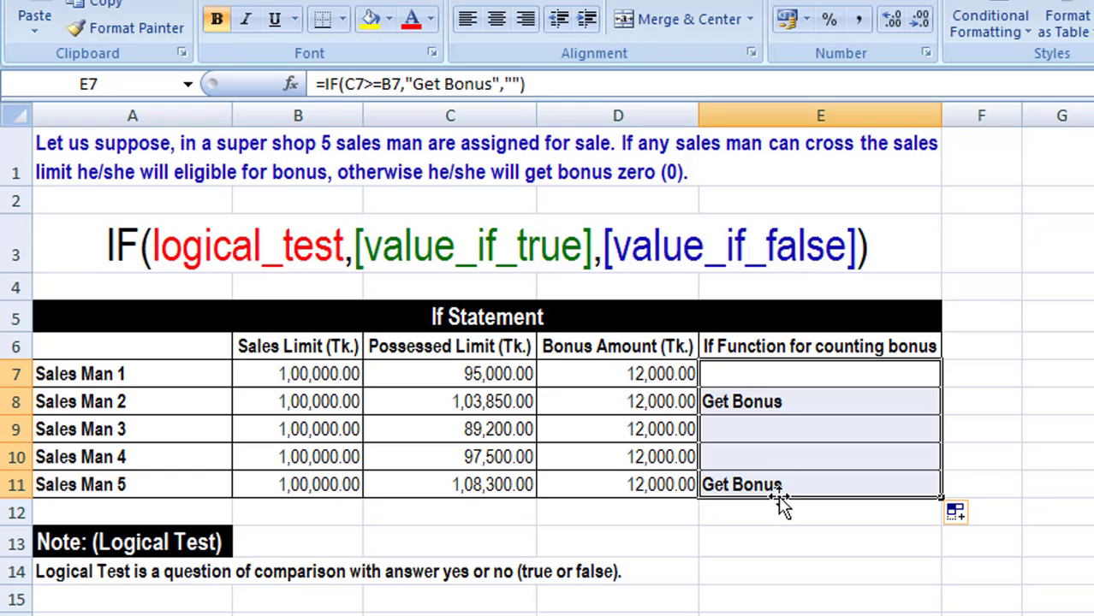